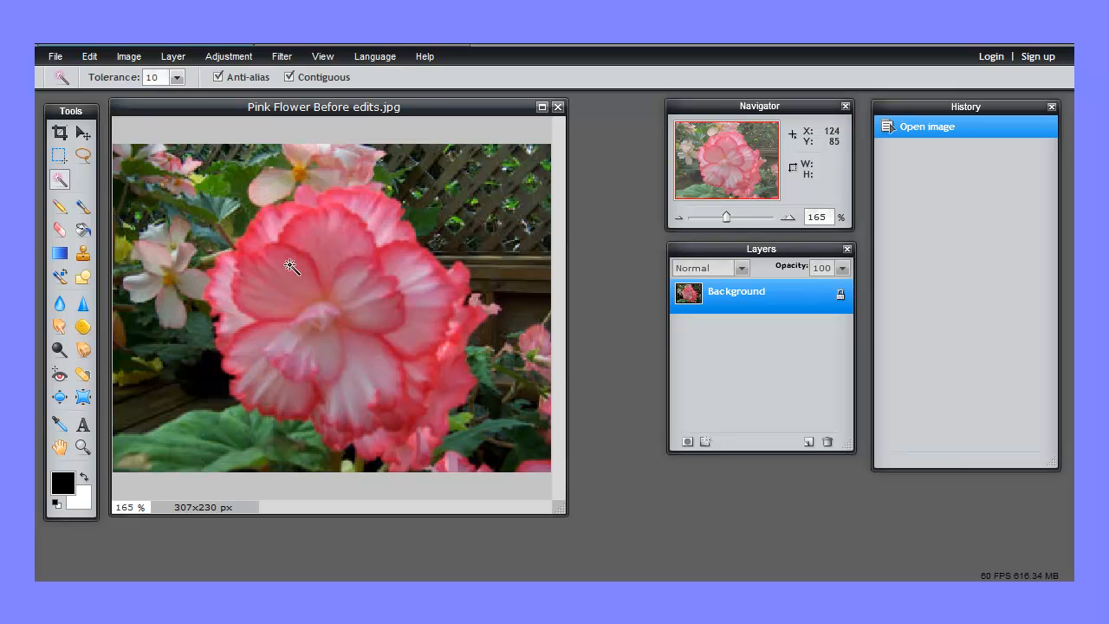
click(291, 267)
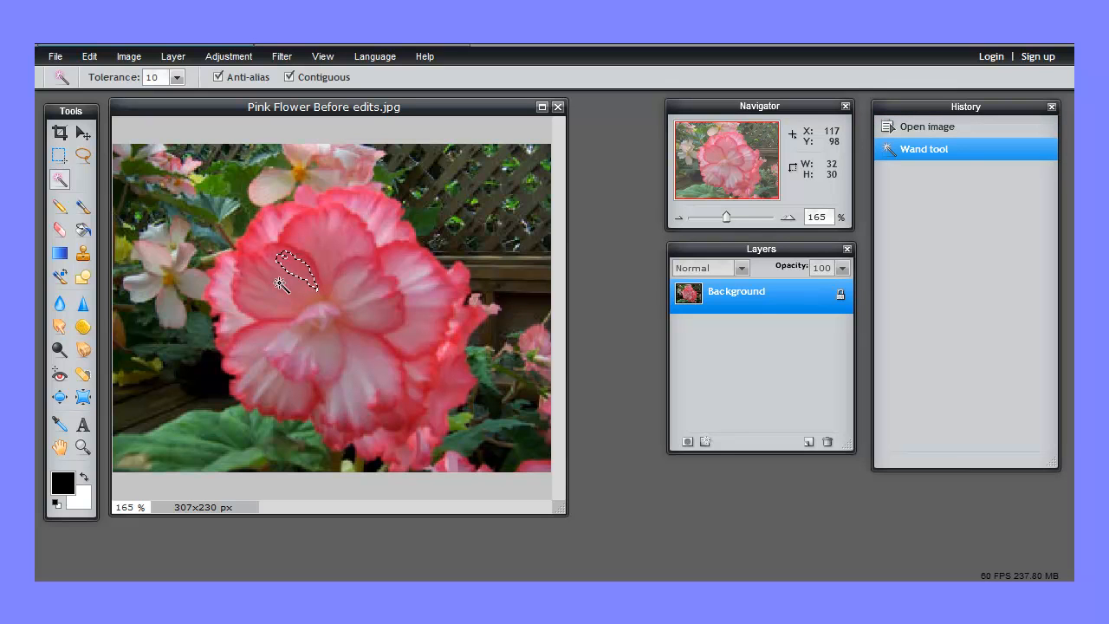
shift+click(254, 286)
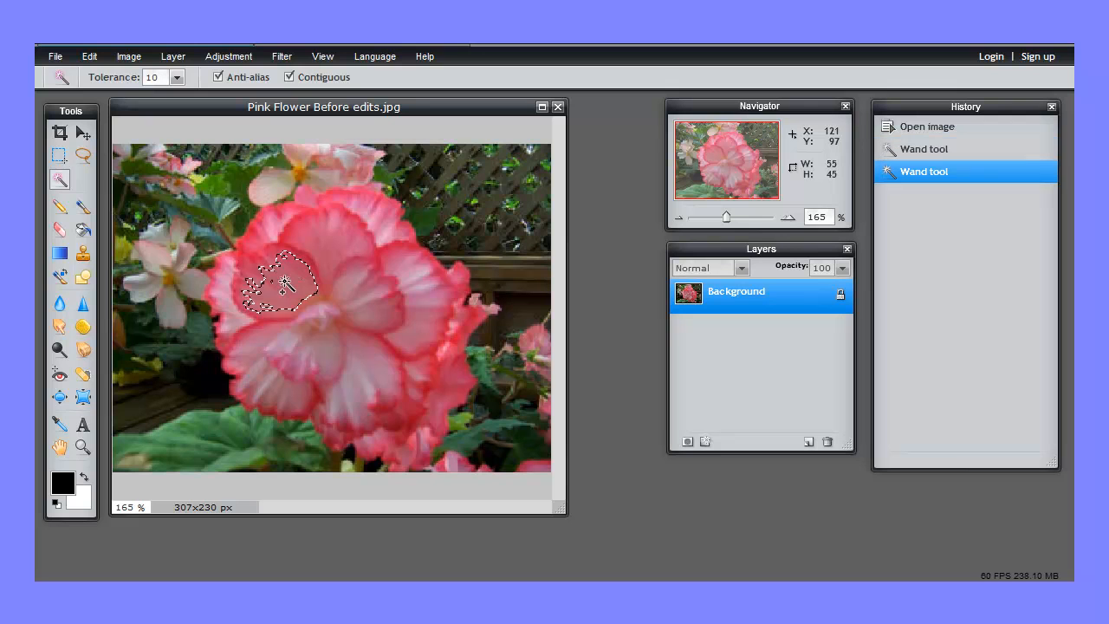
shift+click(295, 324)
shift+click(252, 345)
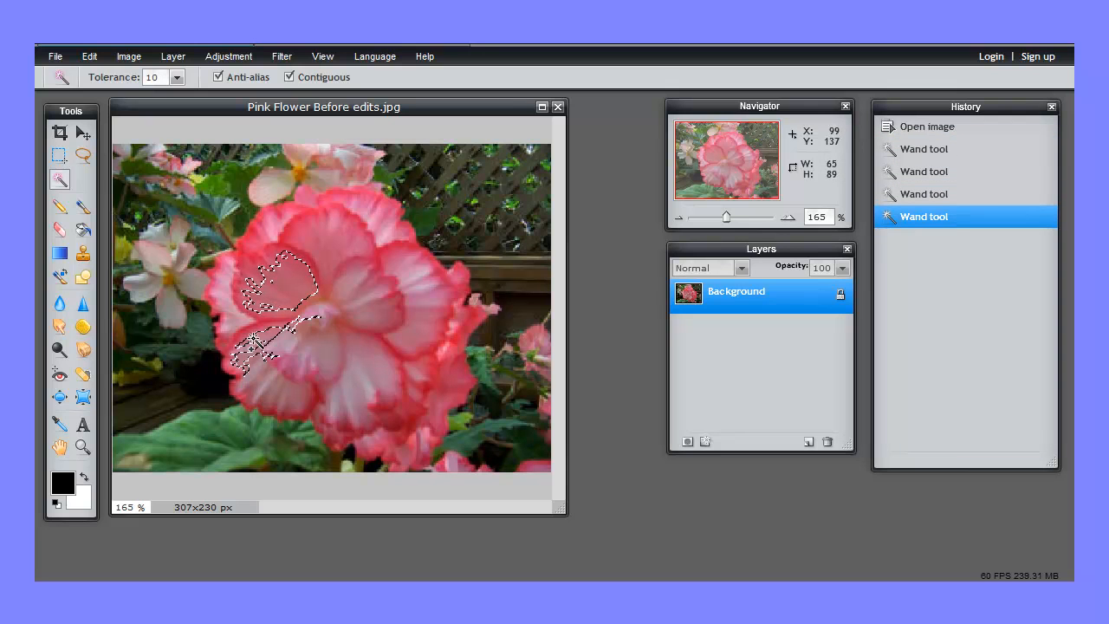
shift+click(353, 293)
shift+click(331, 251)
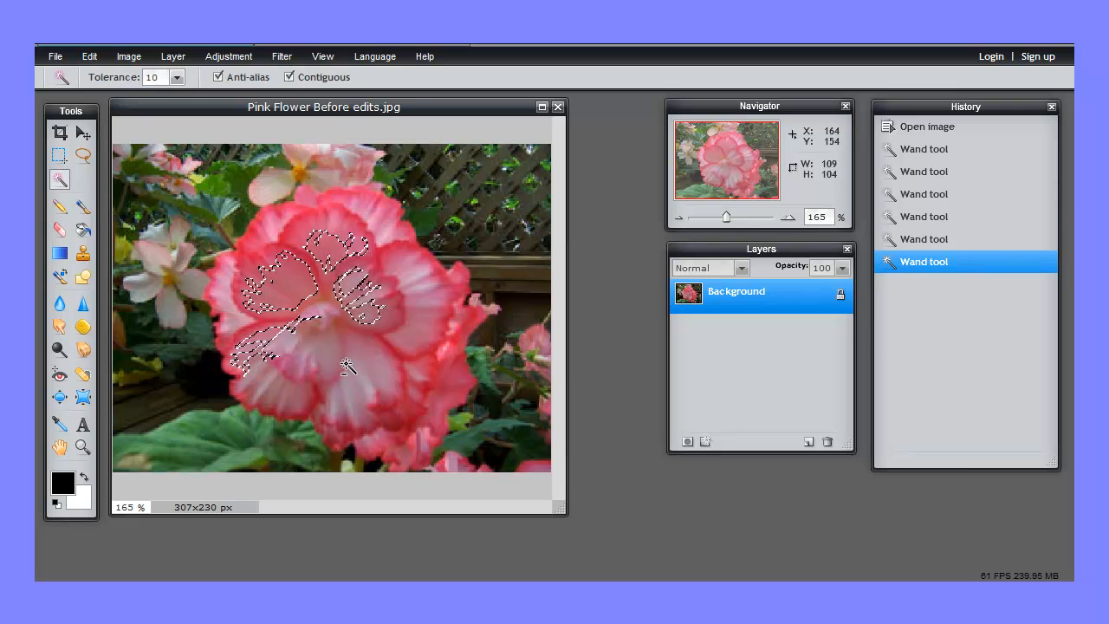
key(ctrl+d)
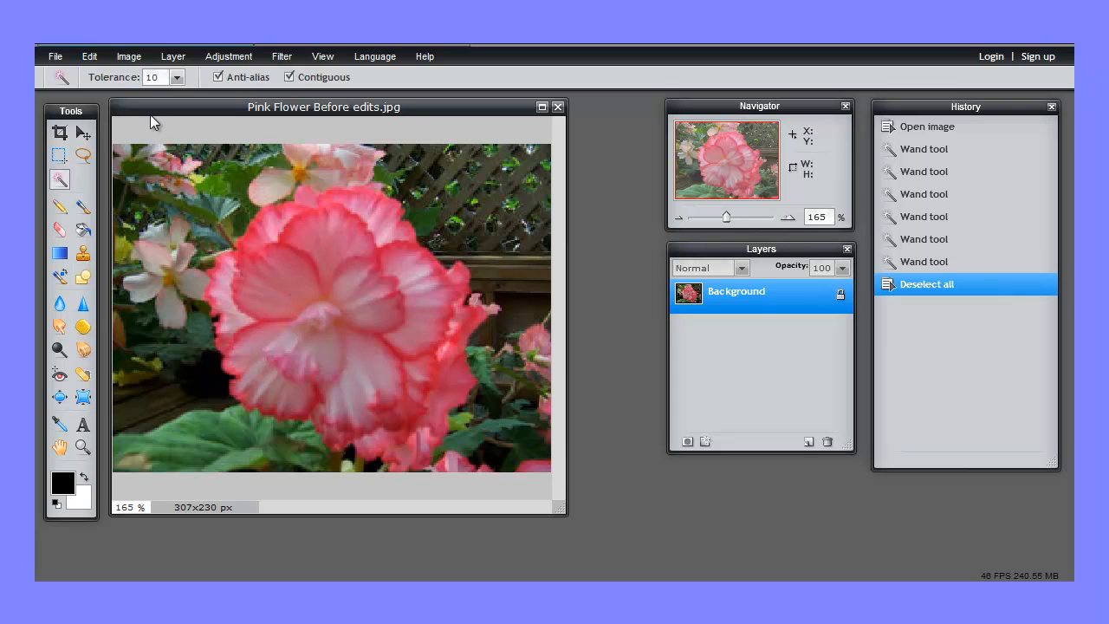
double_click(151, 78)
text(40)
click(298, 296)
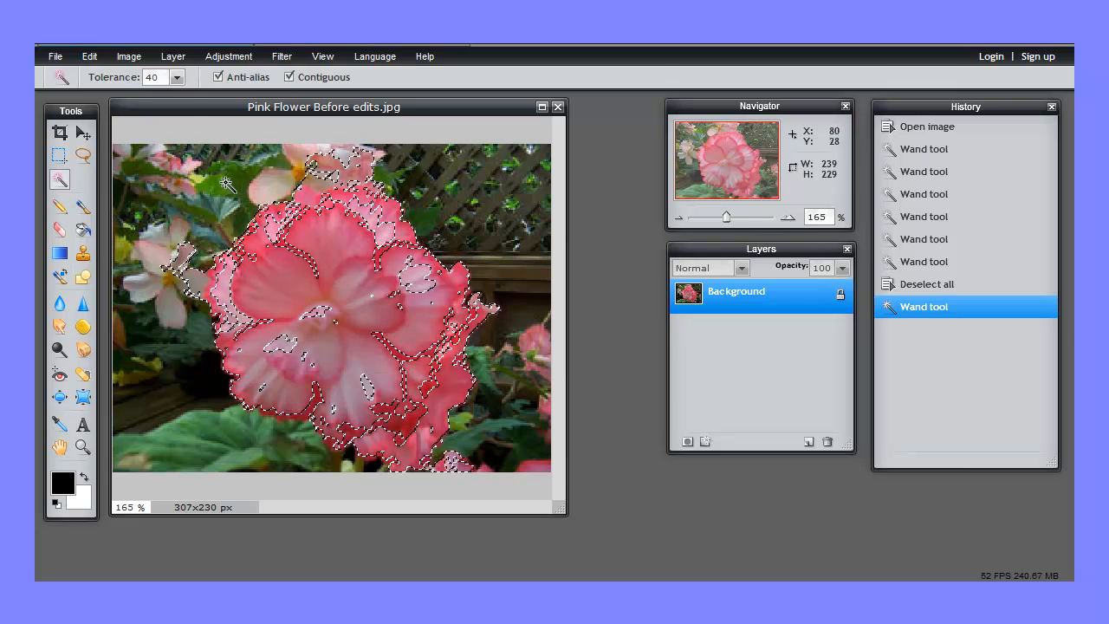
click(176, 79)
drag(106, 94, 102, 94)
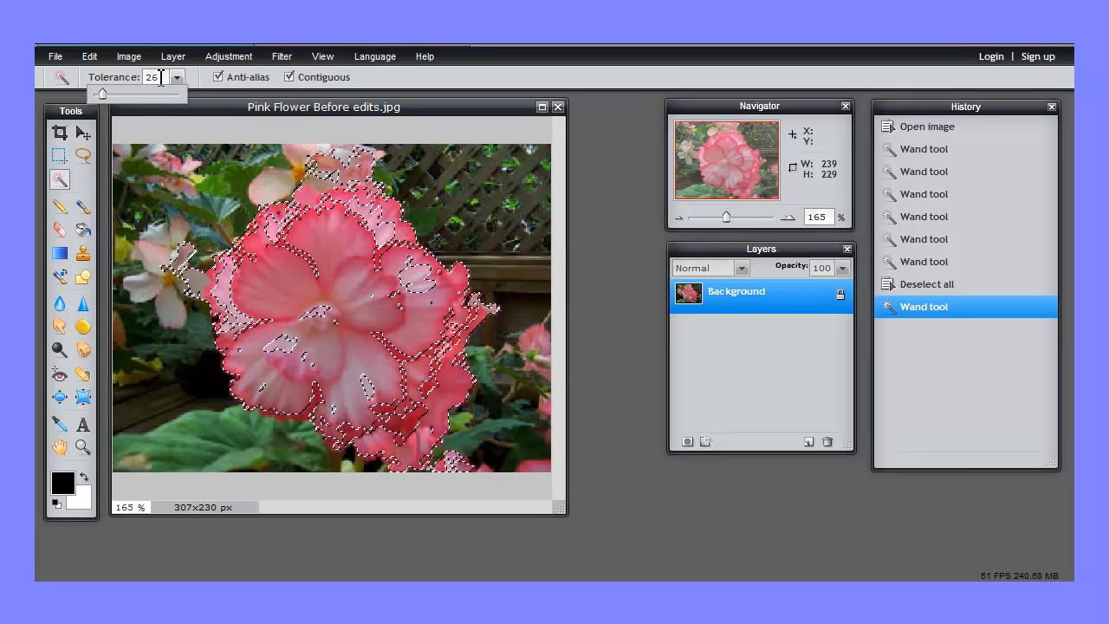
Set the wand tolerance to 30, clear the old selection and select the upper petals of the large pink flower.
click(154, 77)
text(30)
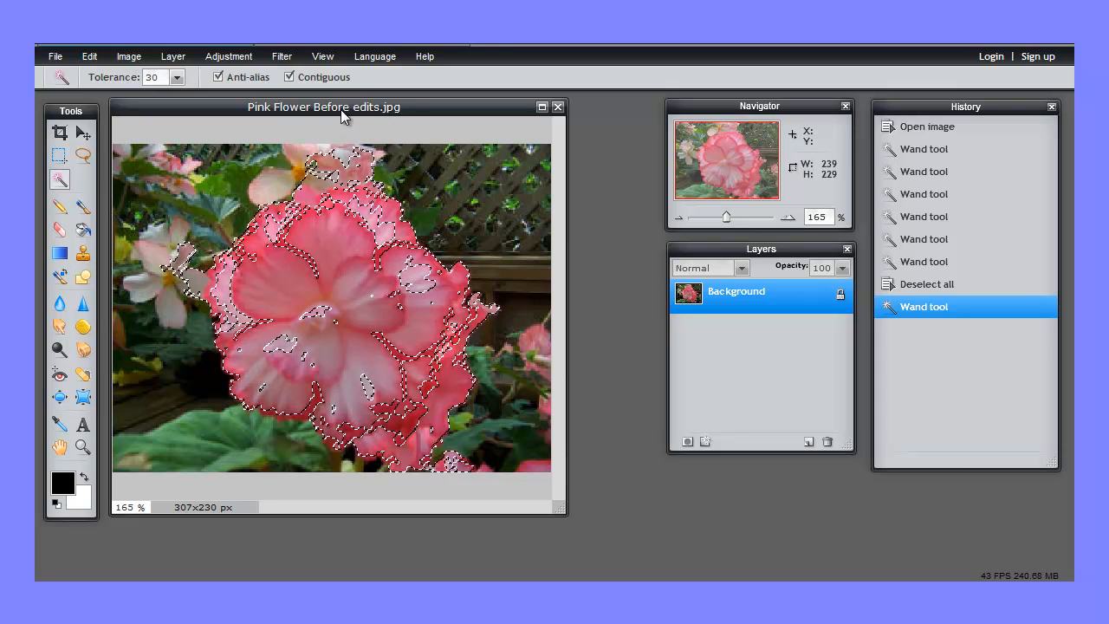
key(ctrl+d)
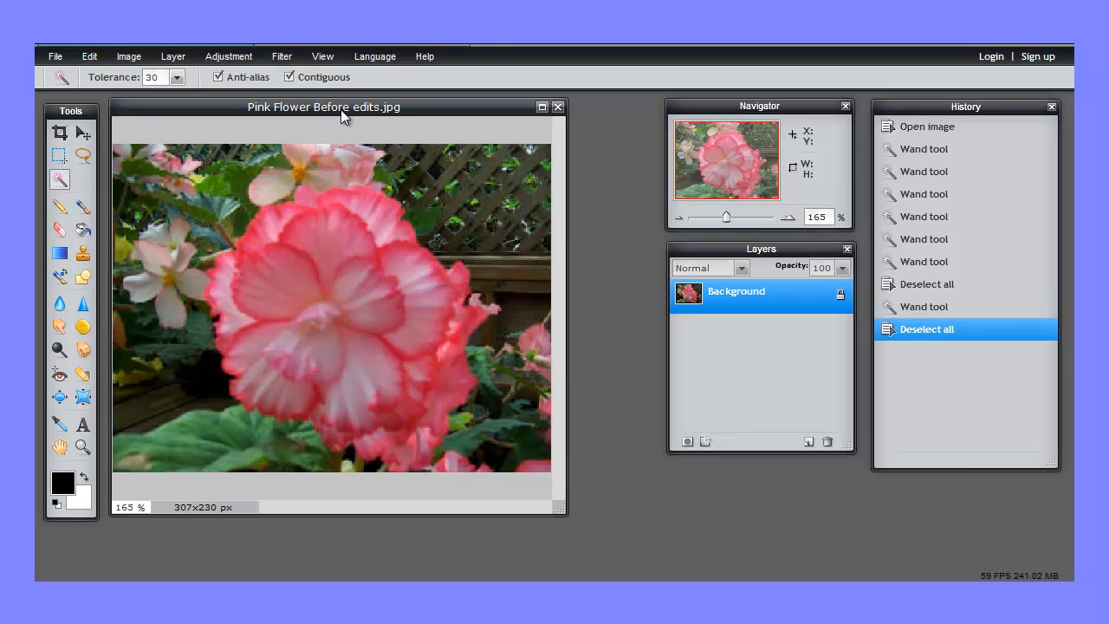
click(328, 279)
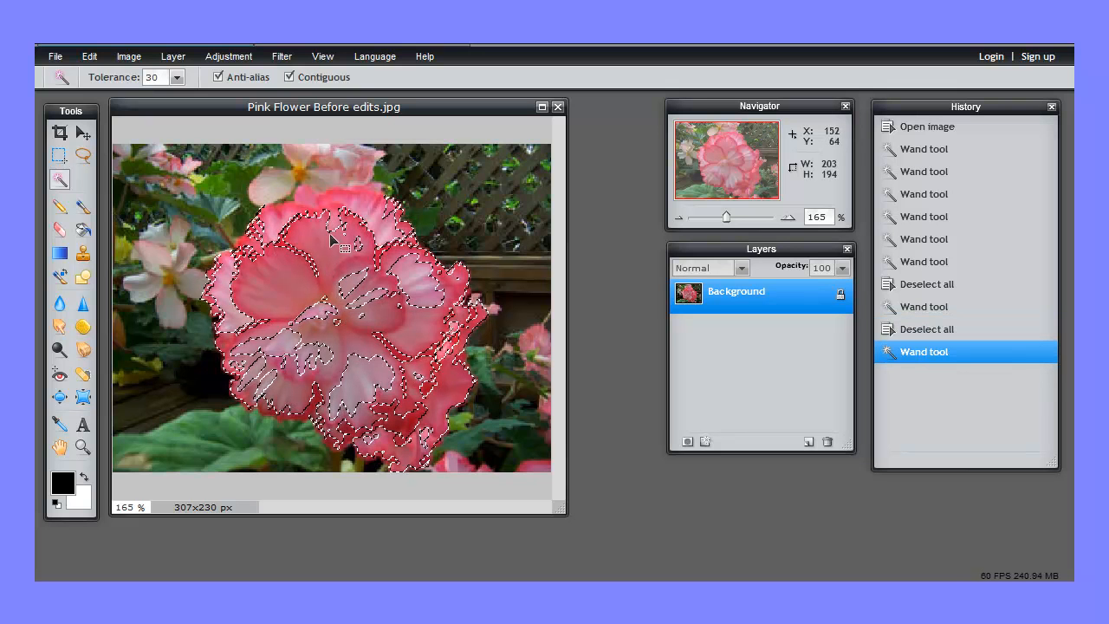
shift+click(355, 294)
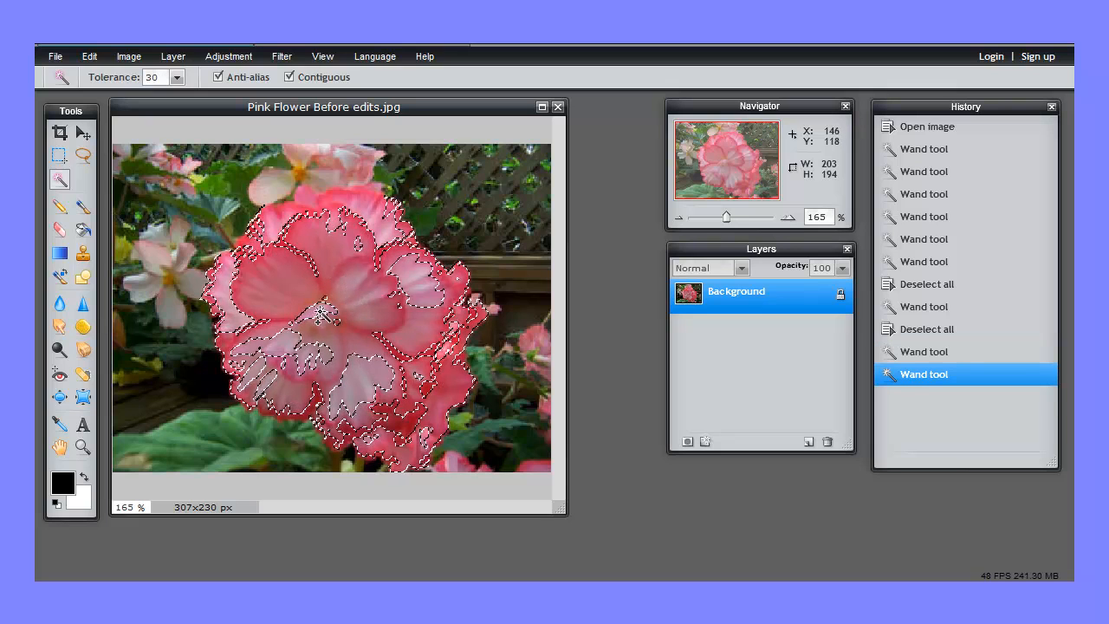
Extend the wand selection over the flower's centre and its remaining side and lower petals.
shift+click(320, 313)
shift+click(282, 342)
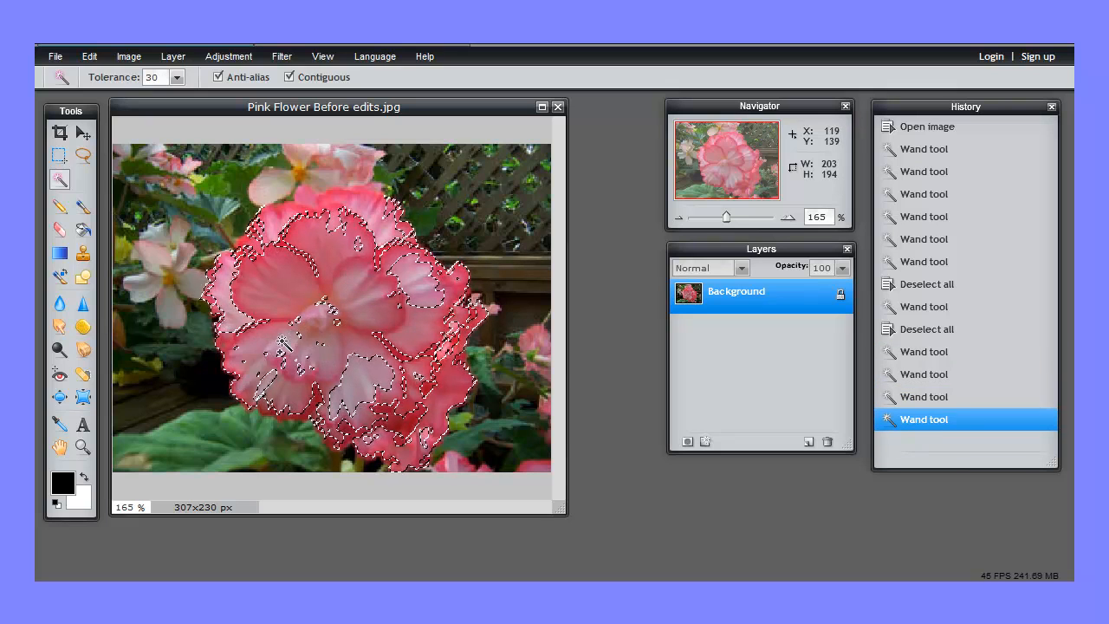
shift+click(410, 281)
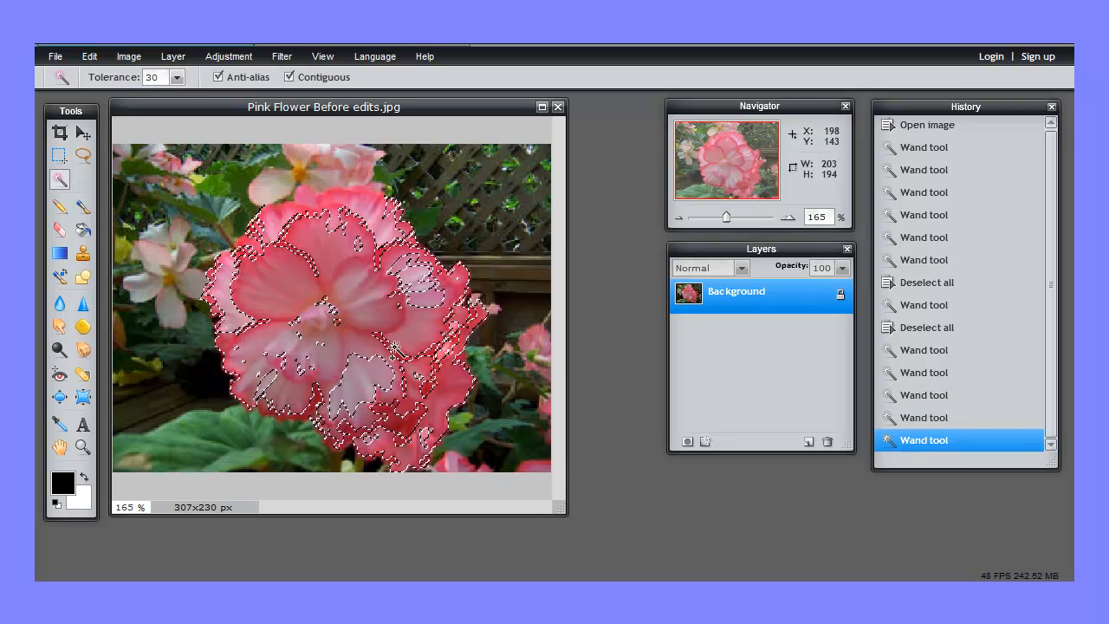
shift+click(364, 382)
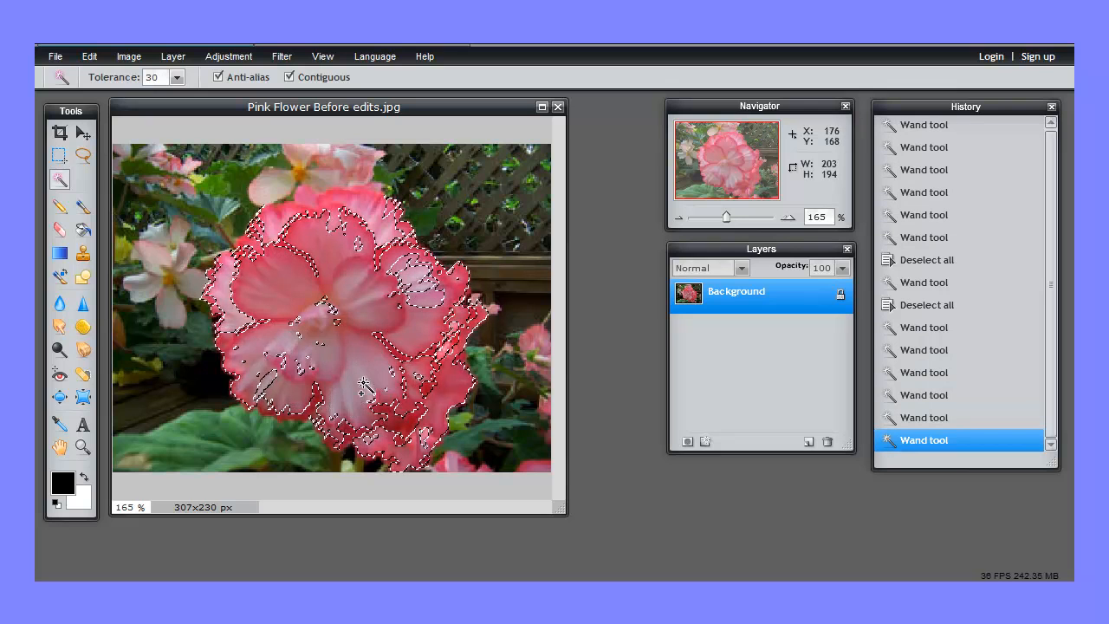
shift+click(267, 382)
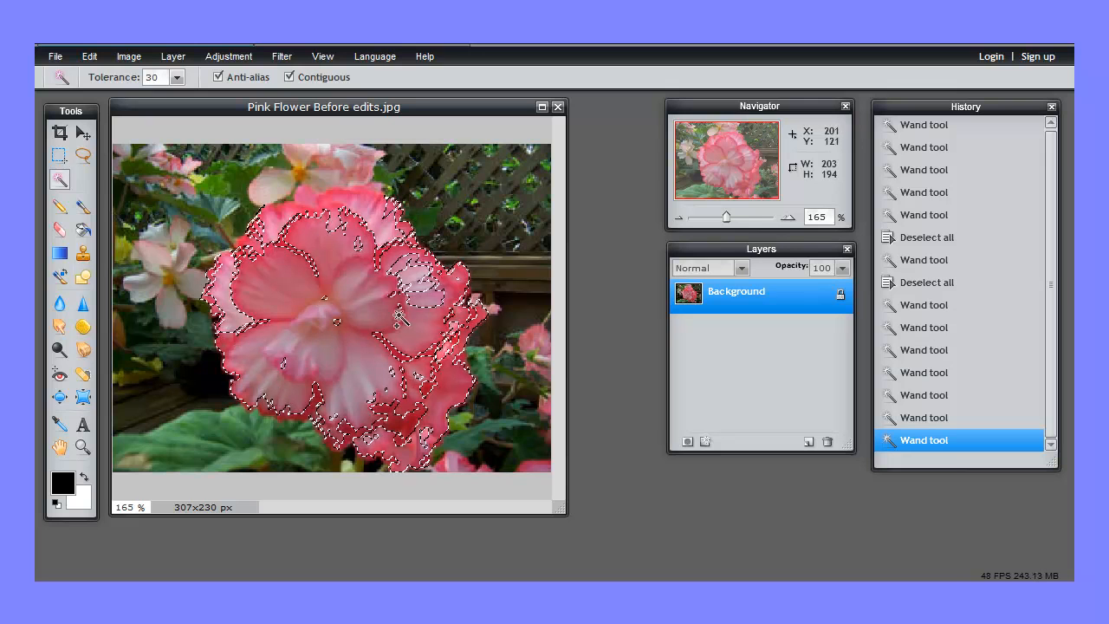
shift+click(435, 314)
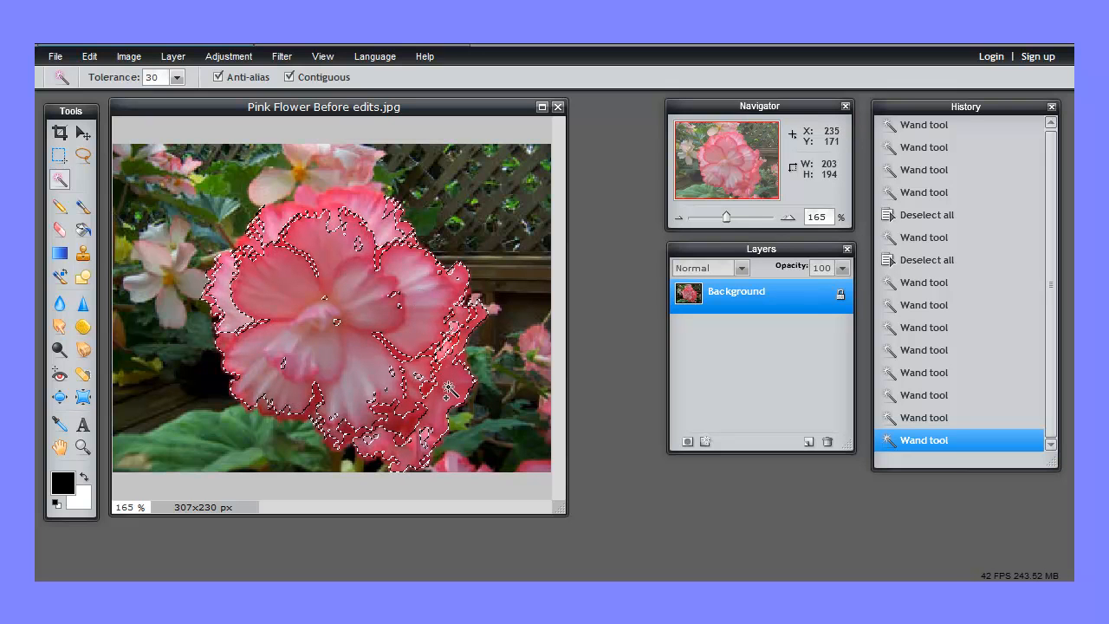
shift+click(444, 345)
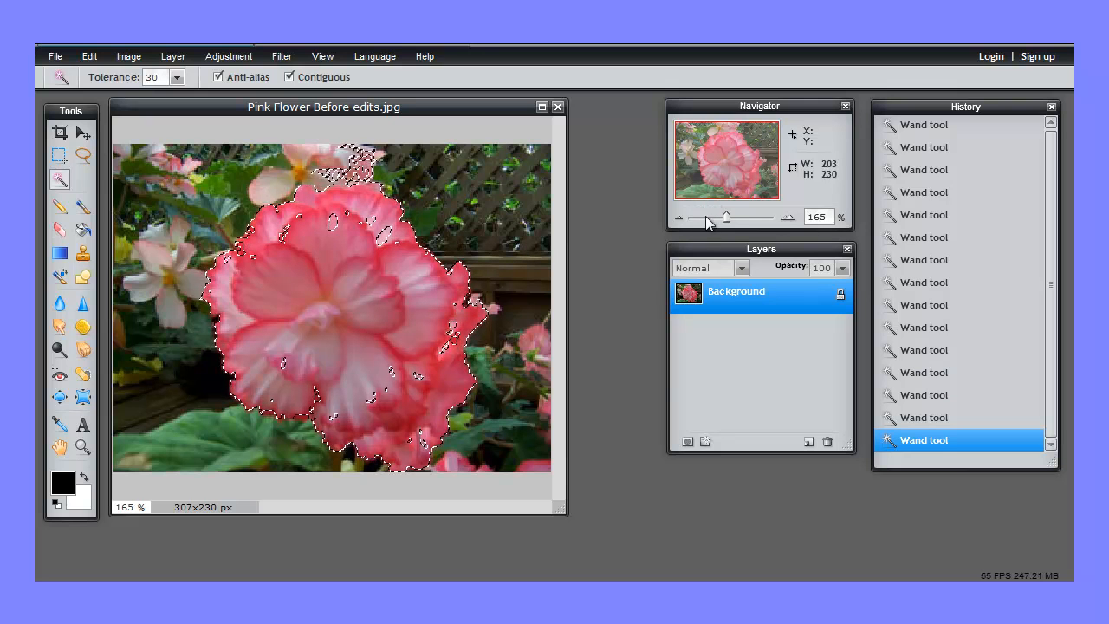
Add the small unselected patches inside the flower's upper petals to the wand selection.
drag(727, 215, 741, 208)
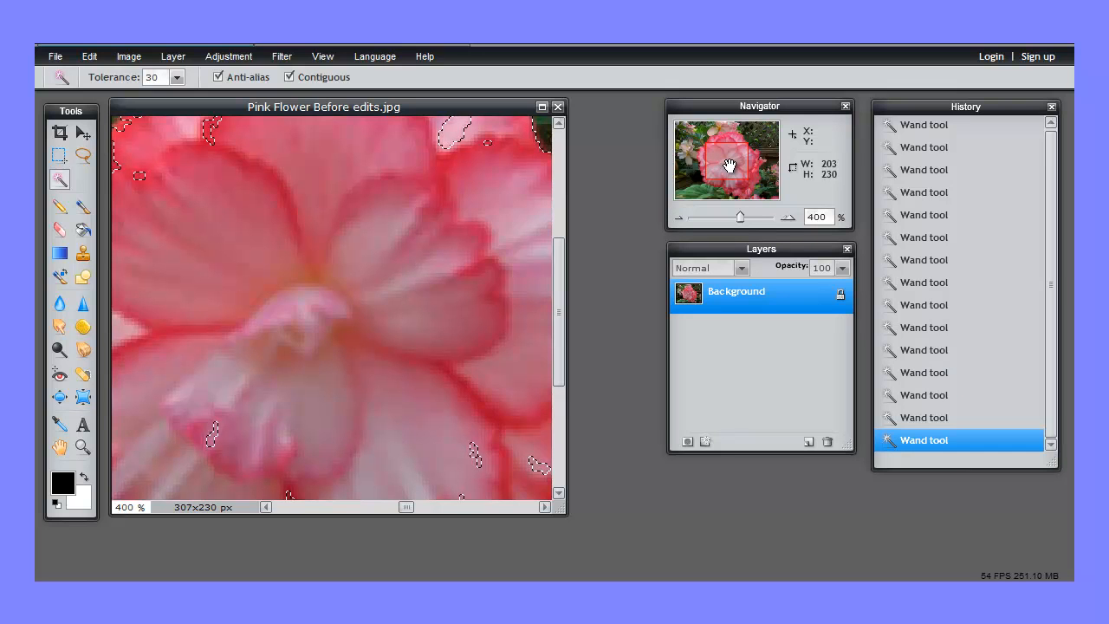
drag(728, 164, 728, 136)
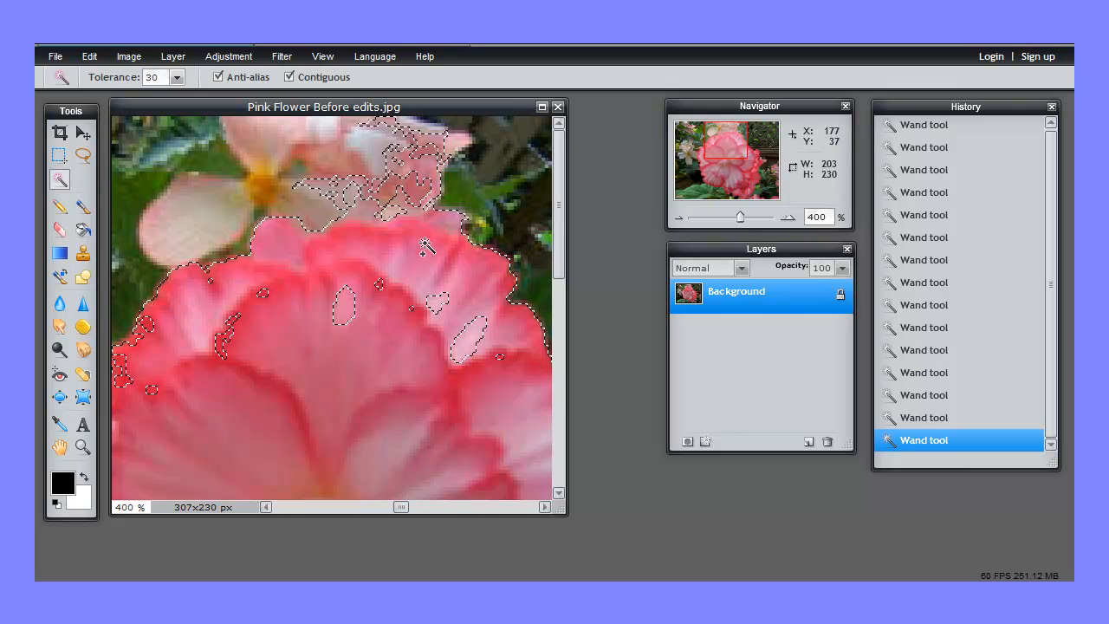
shift+click(347, 314)
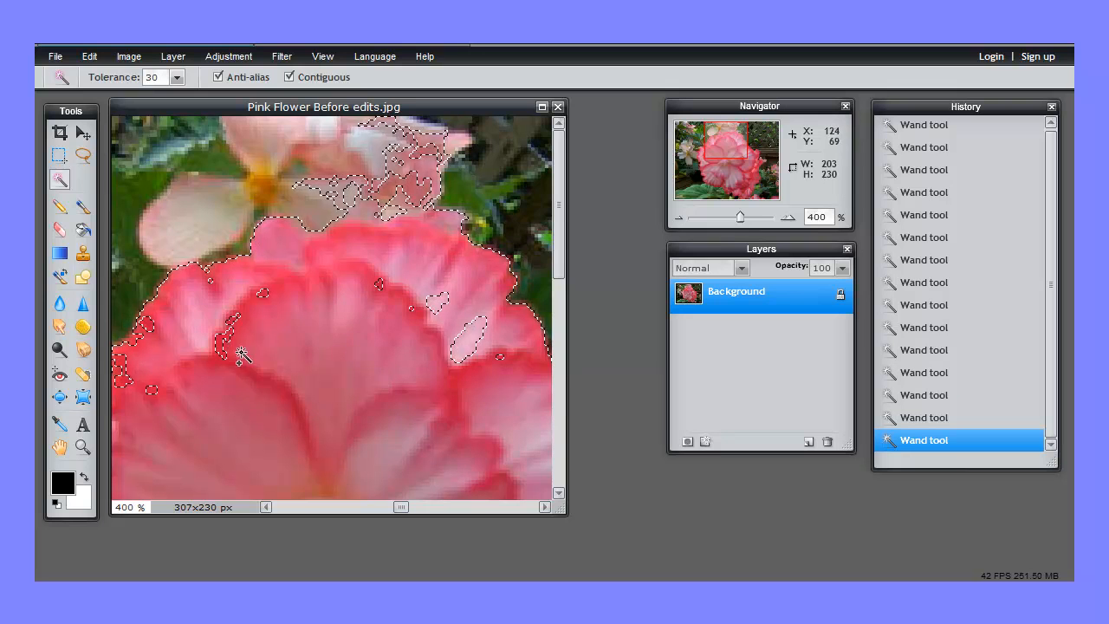
shift+click(230, 324)
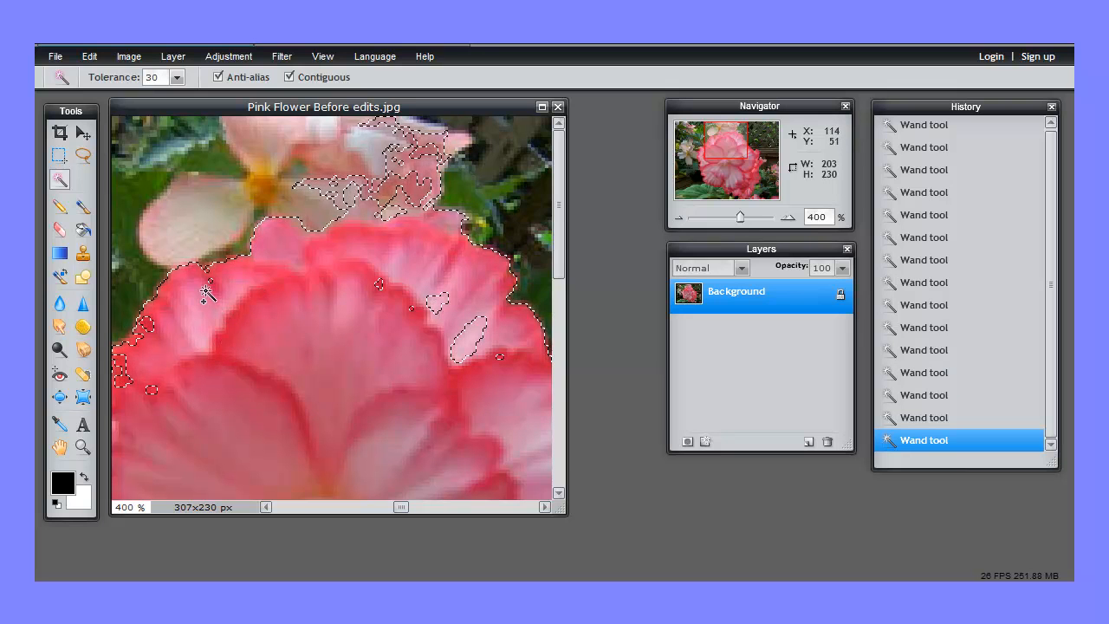
shift+click(211, 289)
shift+click(440, 307)
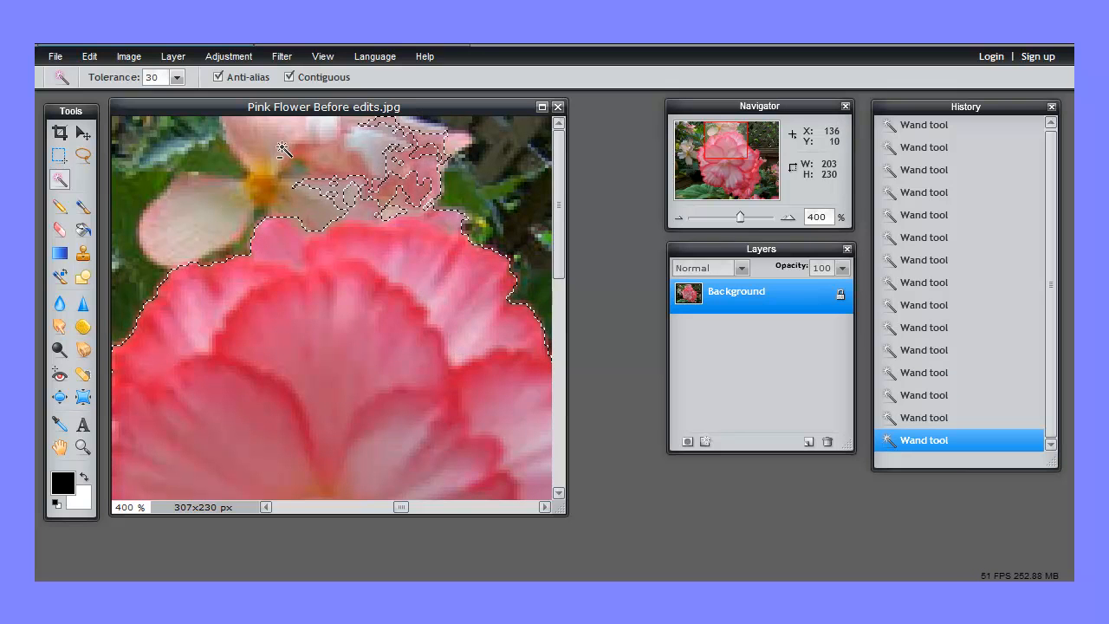
With the wand tolerance at 10, subtract the background blossom above the large flower and refine the selection along the flower's outline.
double_click(153, 77)
text(10)
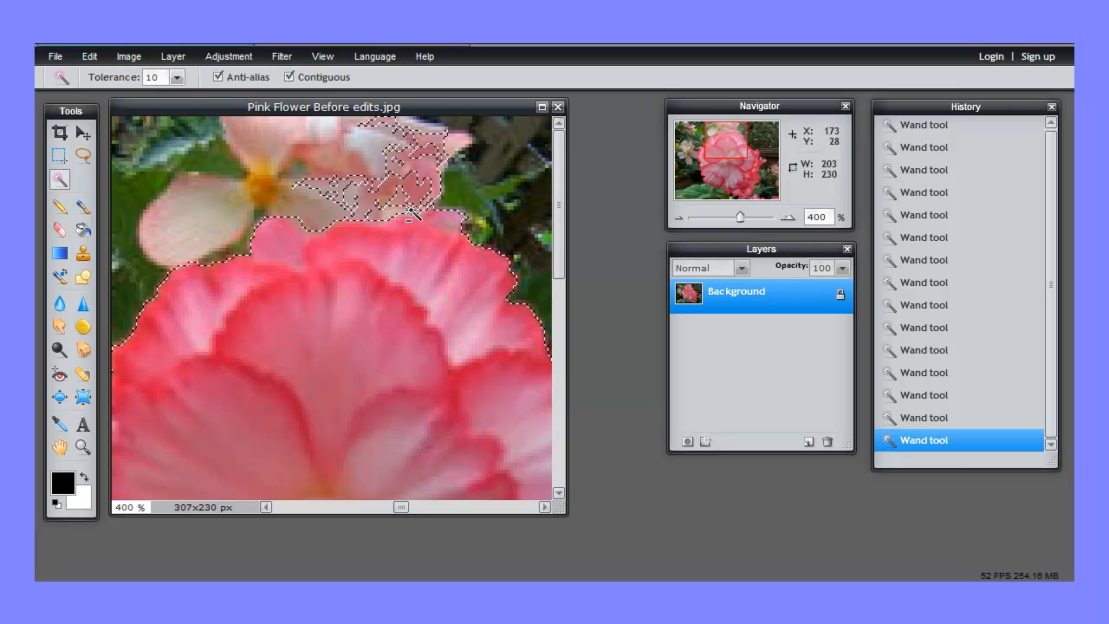
ctrl+click(435, 218)
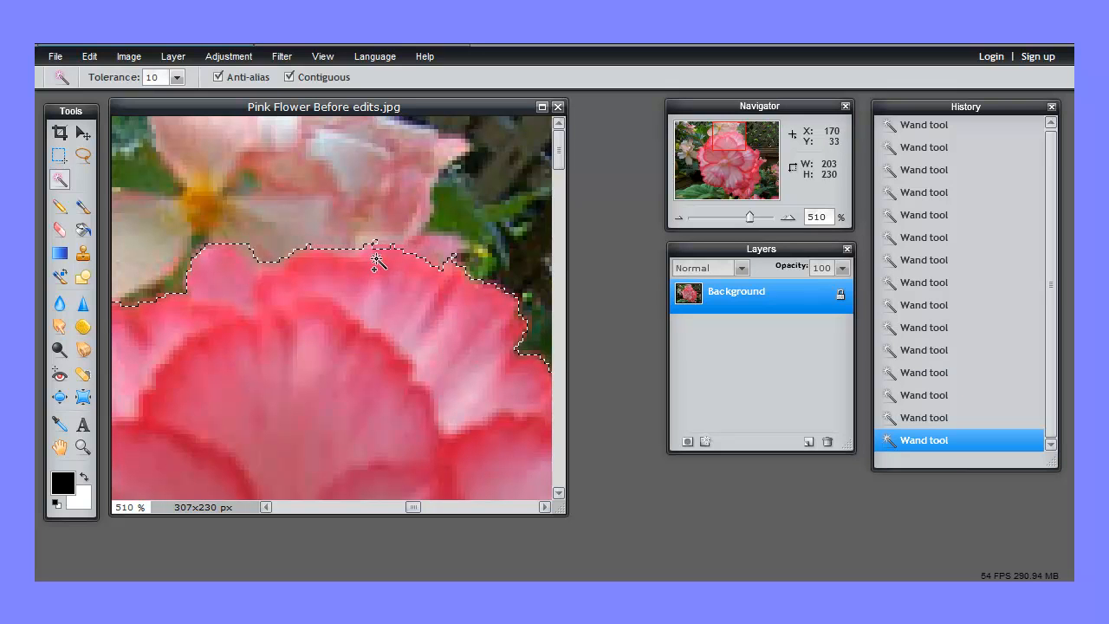
drag(730, 142, 755, 156)
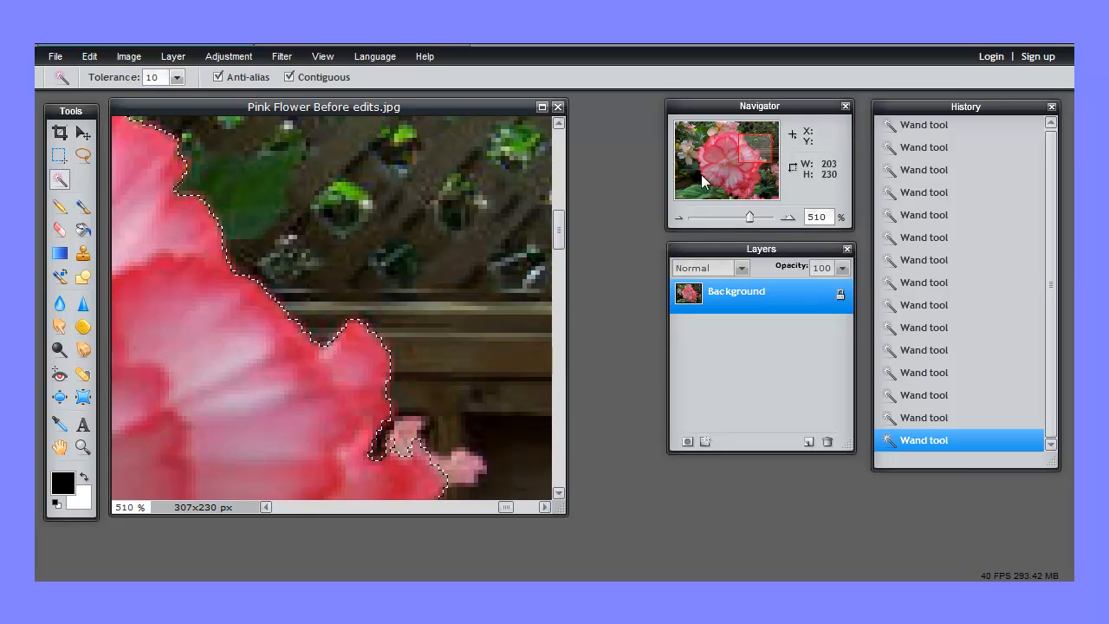
drag(752, 151, 754, 173)
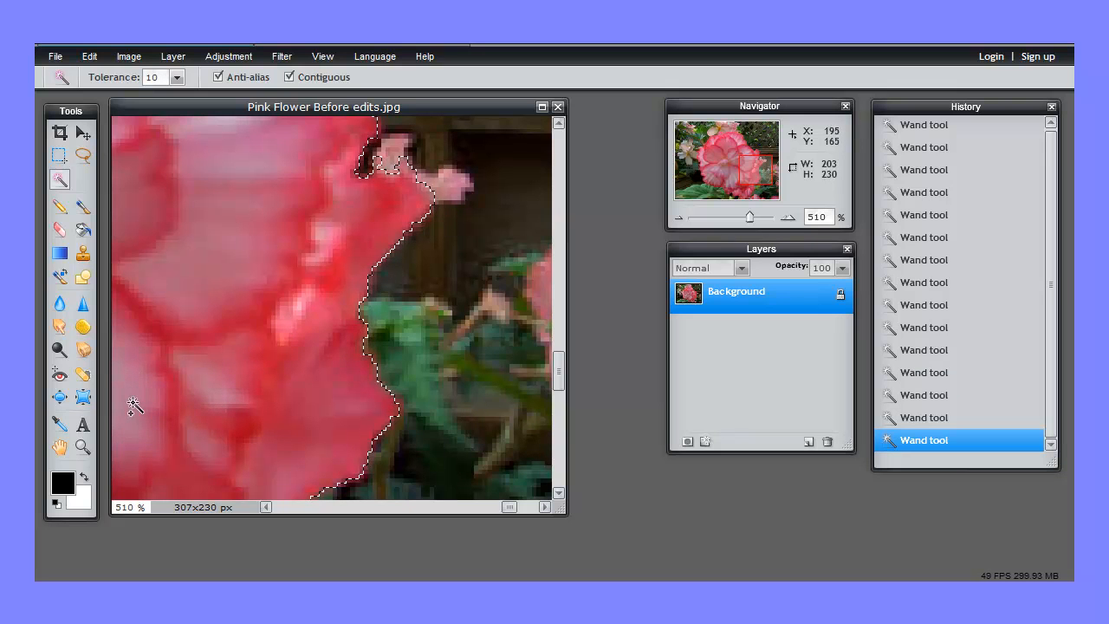
drag(763, 173, 756, 192)
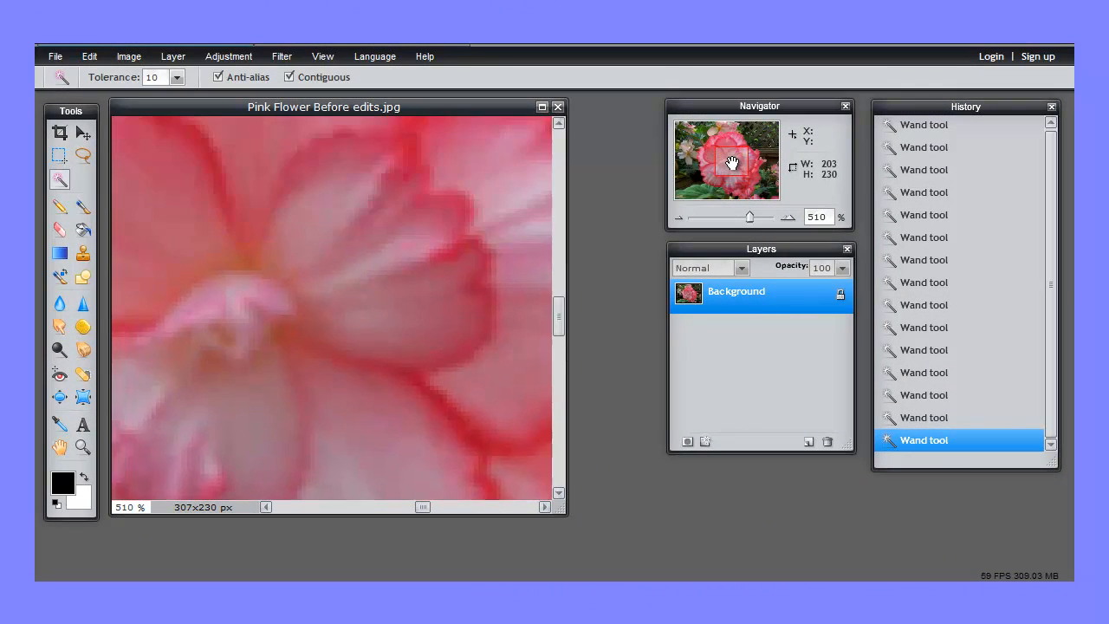
mouse_move(731, 160)
mouse_down()
mouse_move(733, 148)
mouse_move(746, 173)
mouse_move(748, 164)
mouse_up()
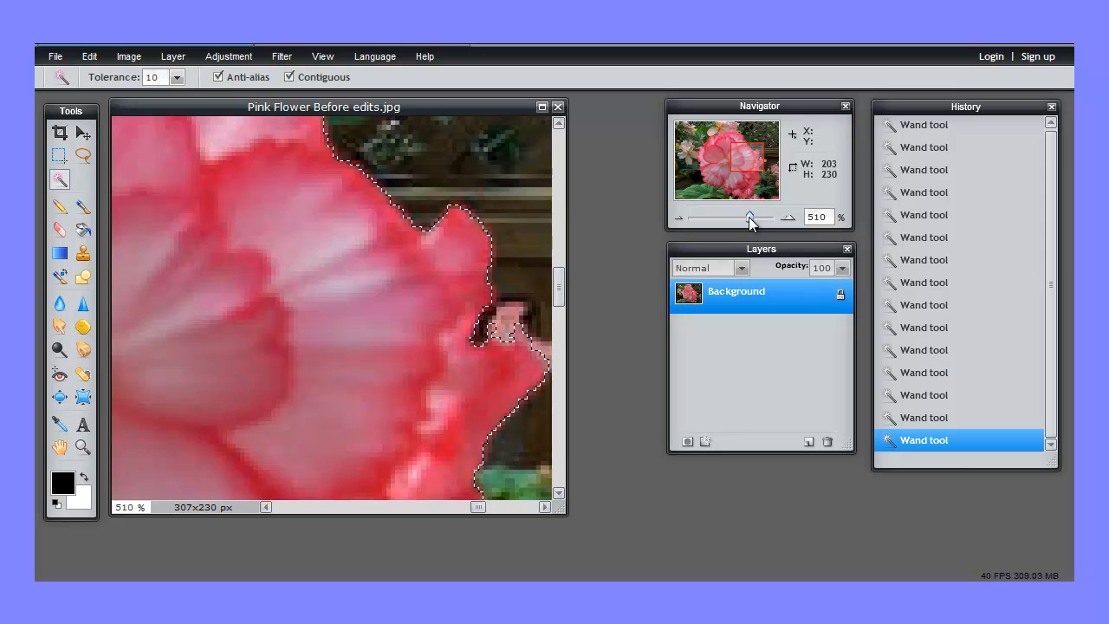
drag(748, 217, 719, 212)
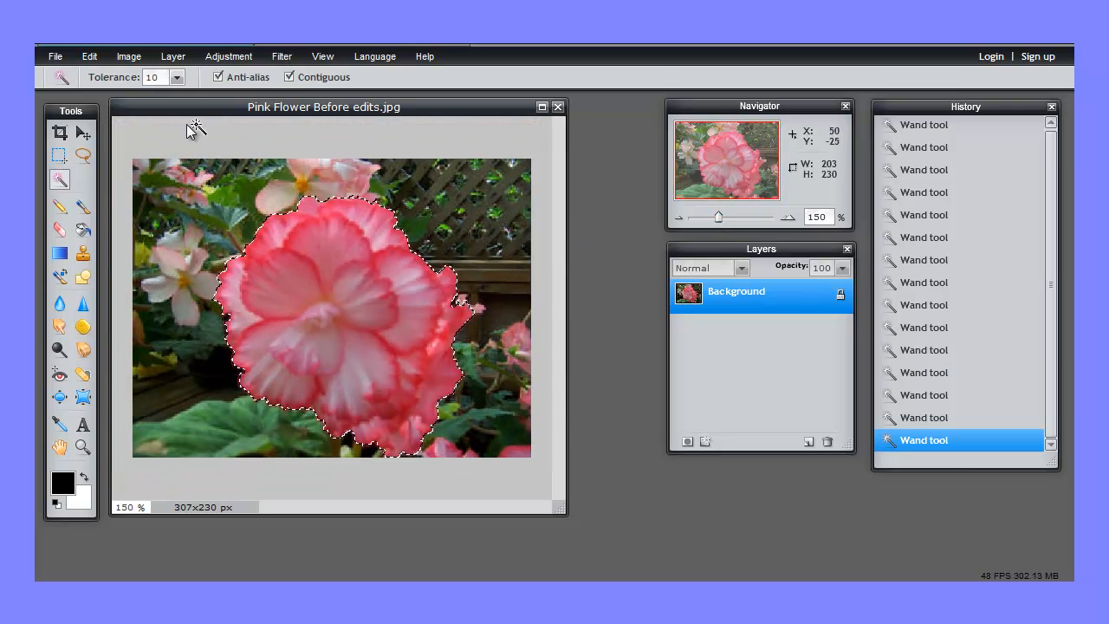
Duplicate the Background layer and cut the selected flower out of the copy.
click(173, 57)
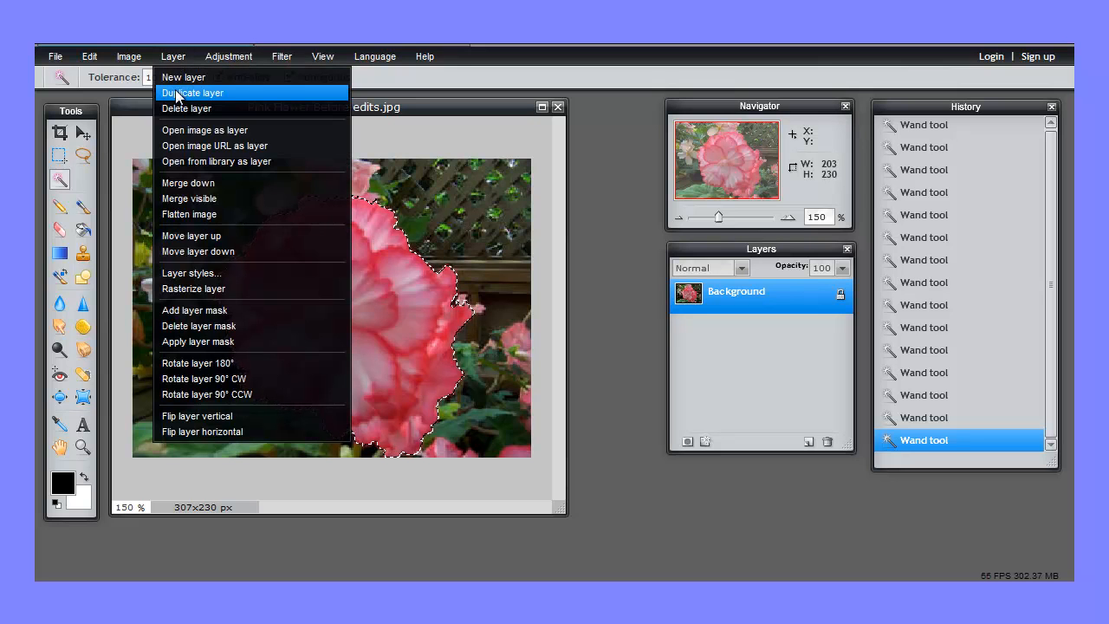
click(177, 94)
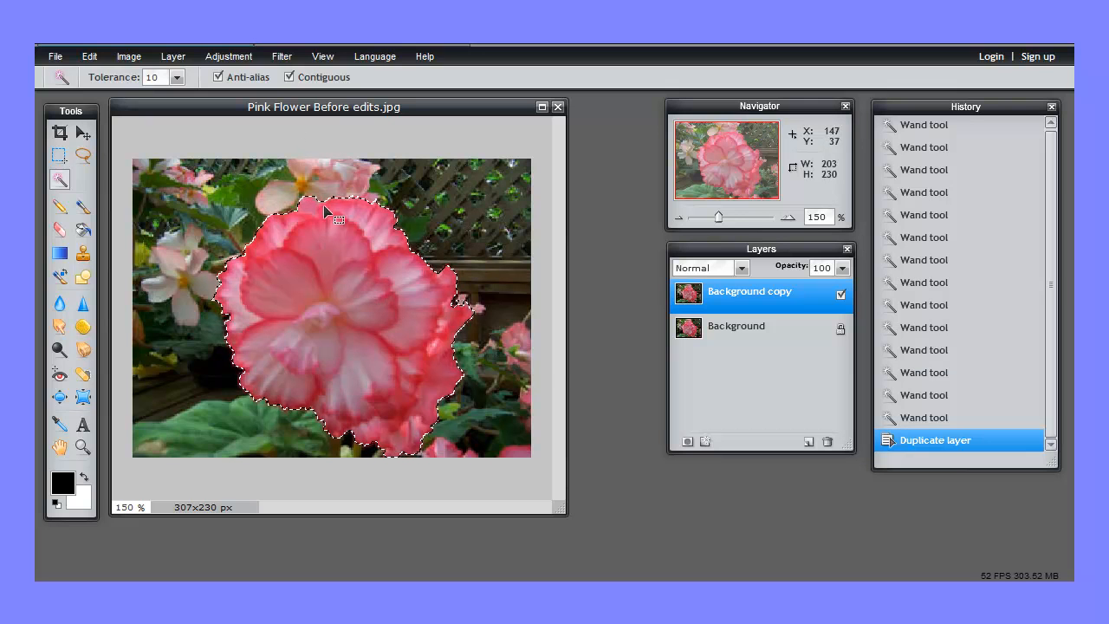
click(90, 57)
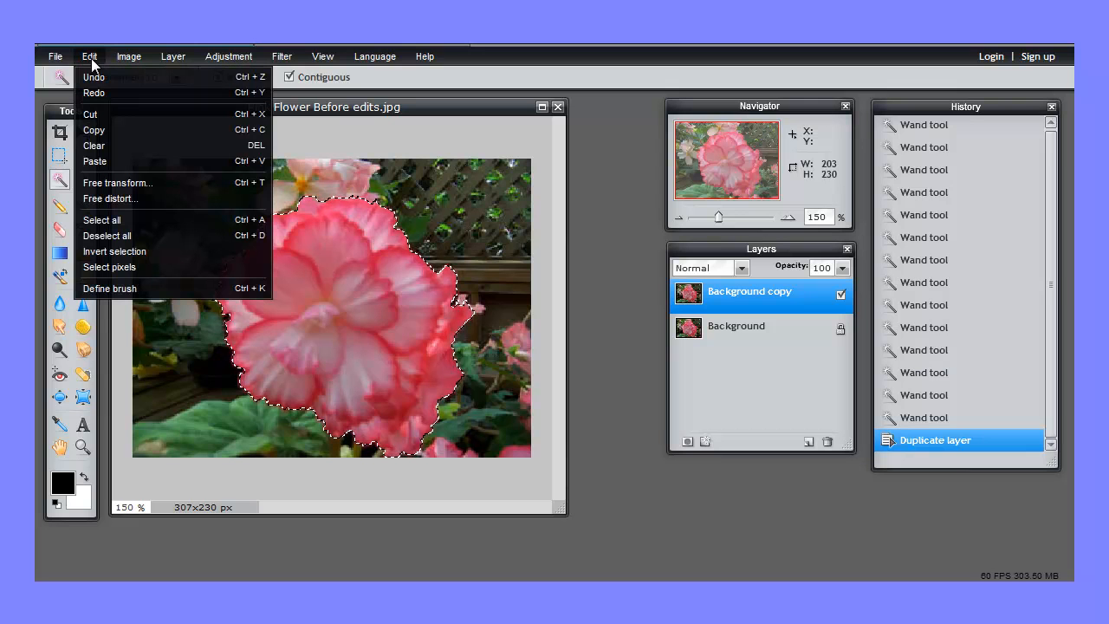
click(92, 114)
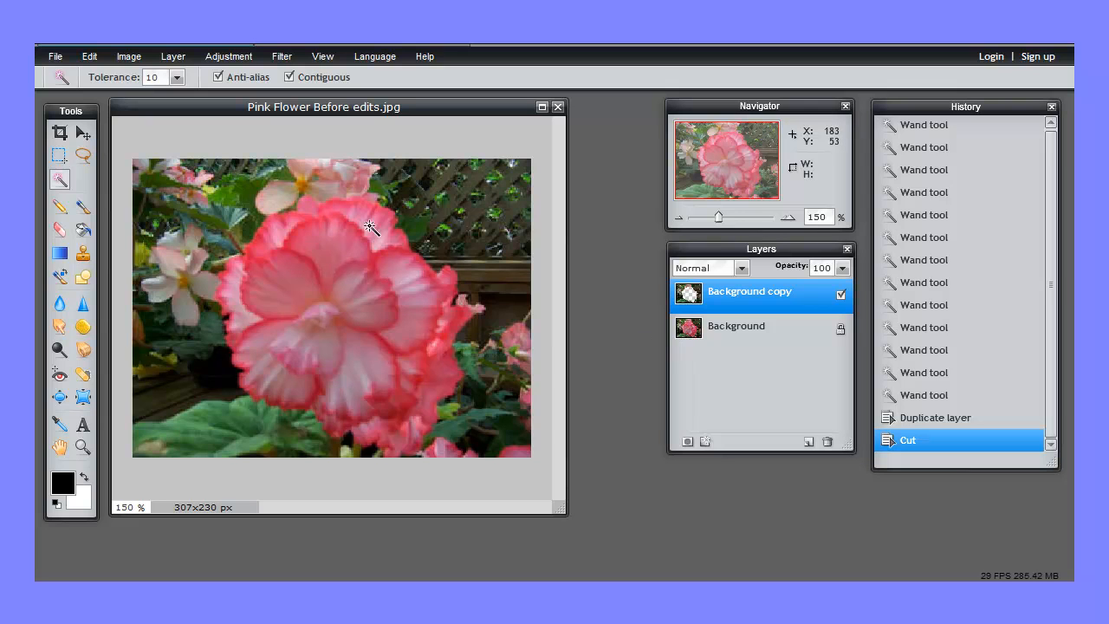
Desaturate the Background copy layer and toggle its visibility off and on to compare with the original.
click(236, 55)
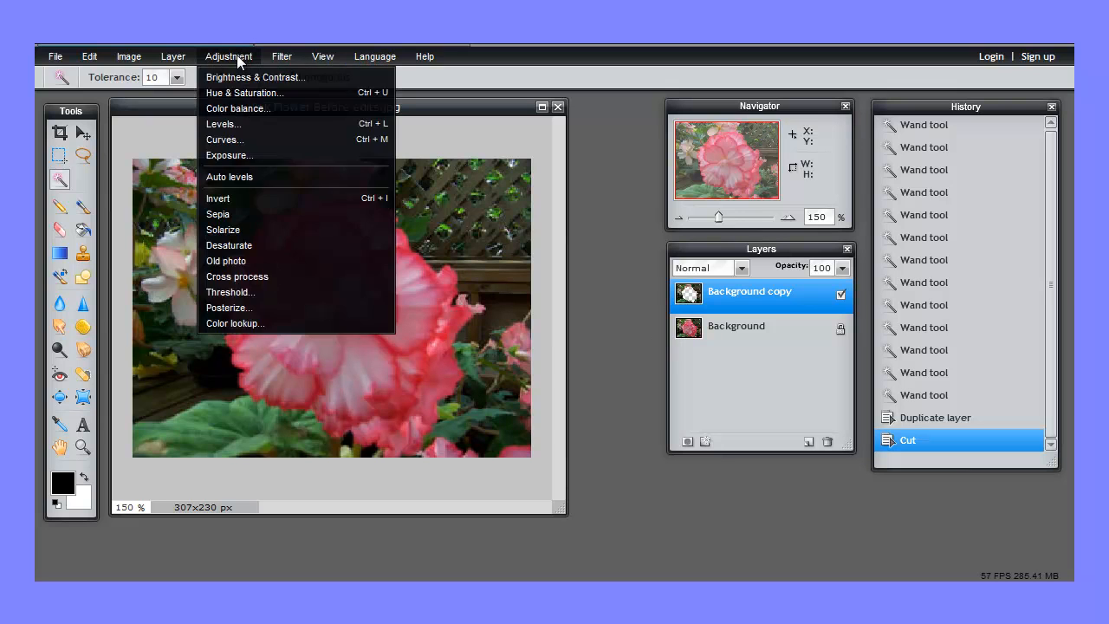
click(233, 245)
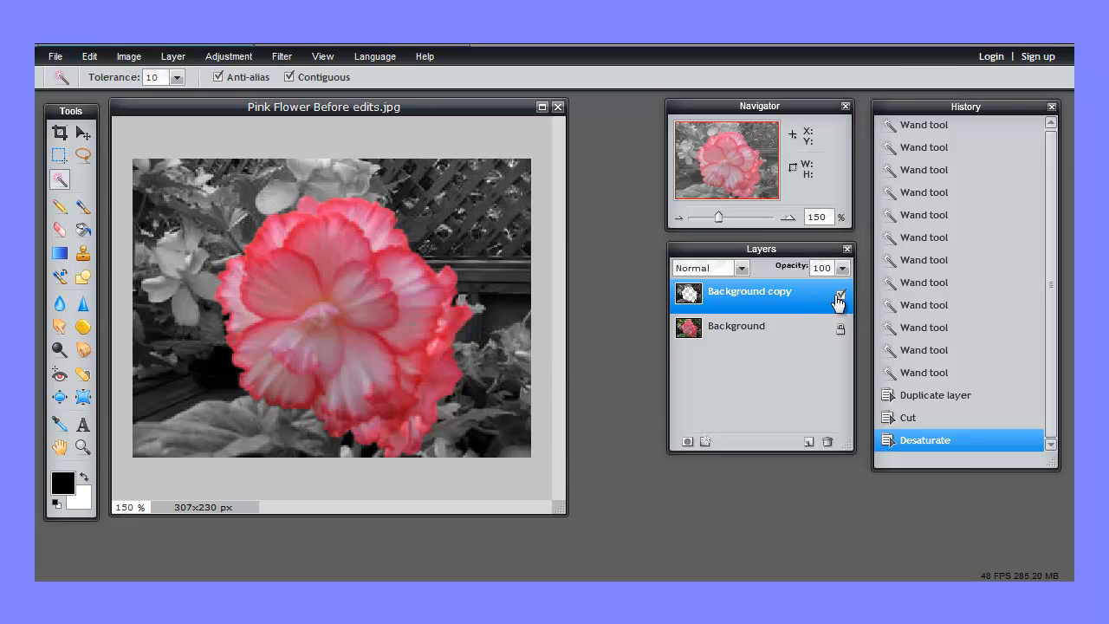
click(841, 295)
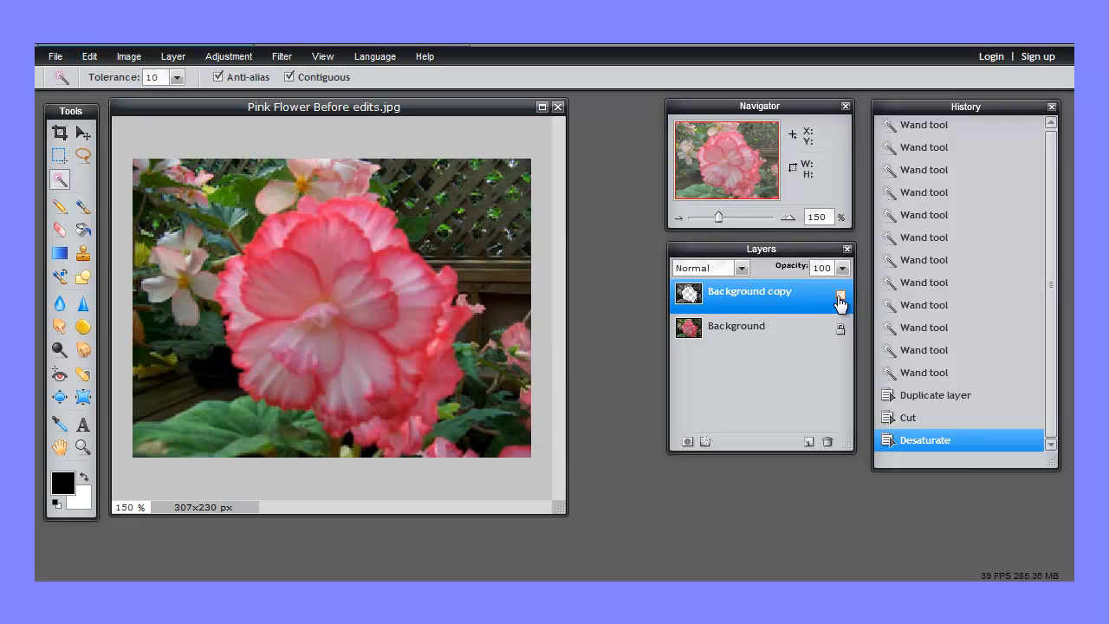
click(840, 295)
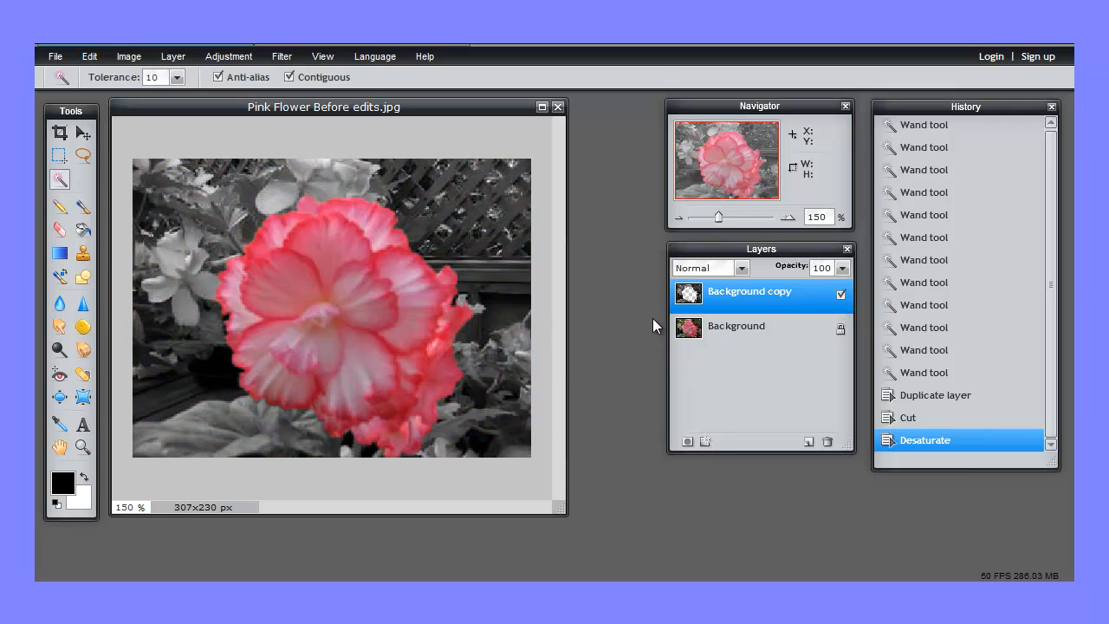